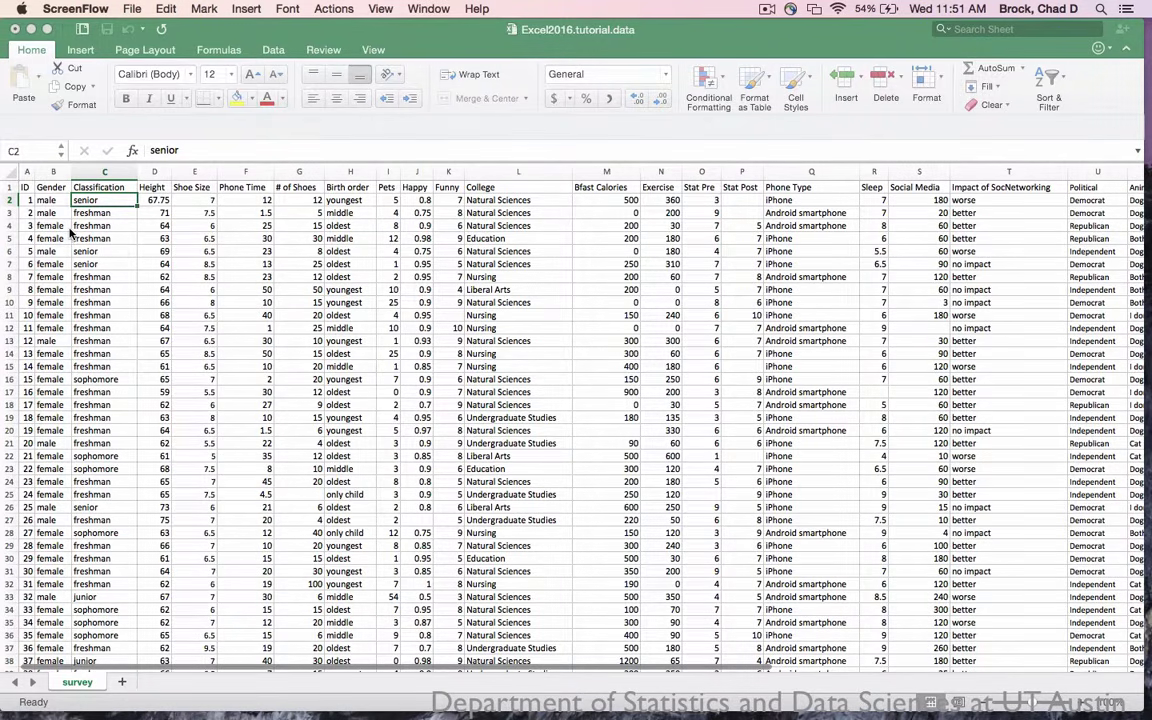
- Copy the entire survey sheet and paste it into a new worksheet starting at cell A1
click(10, 175)
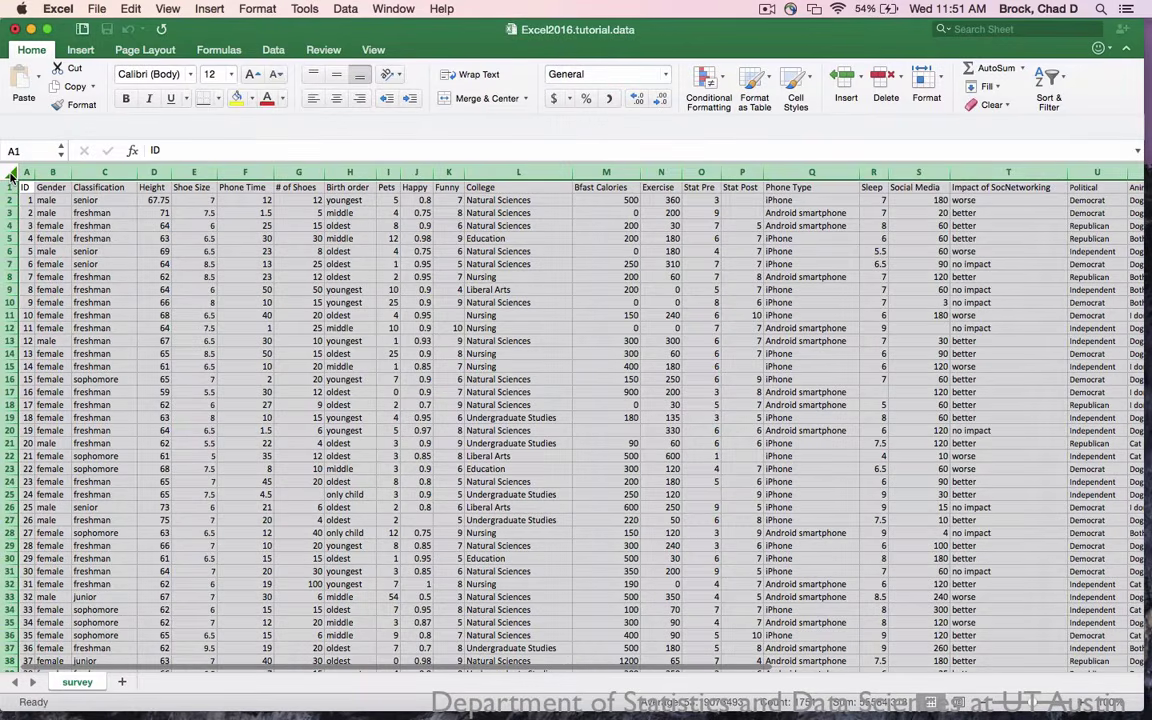
key(super+c)
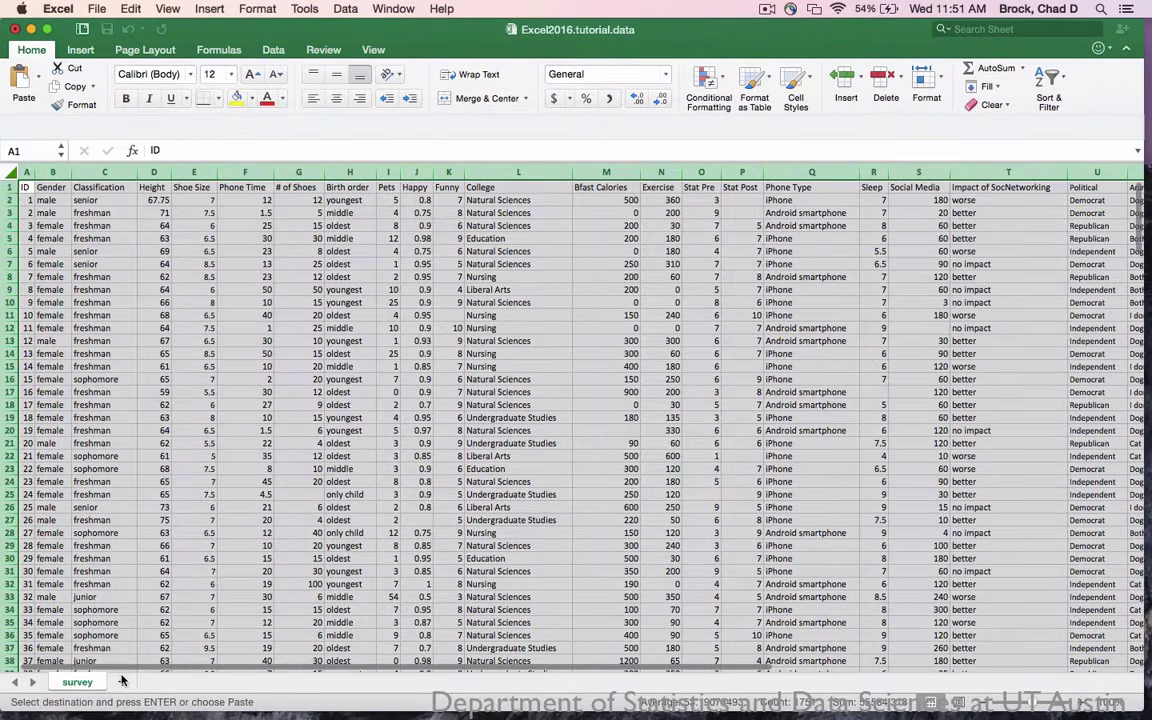
click(122, 681)
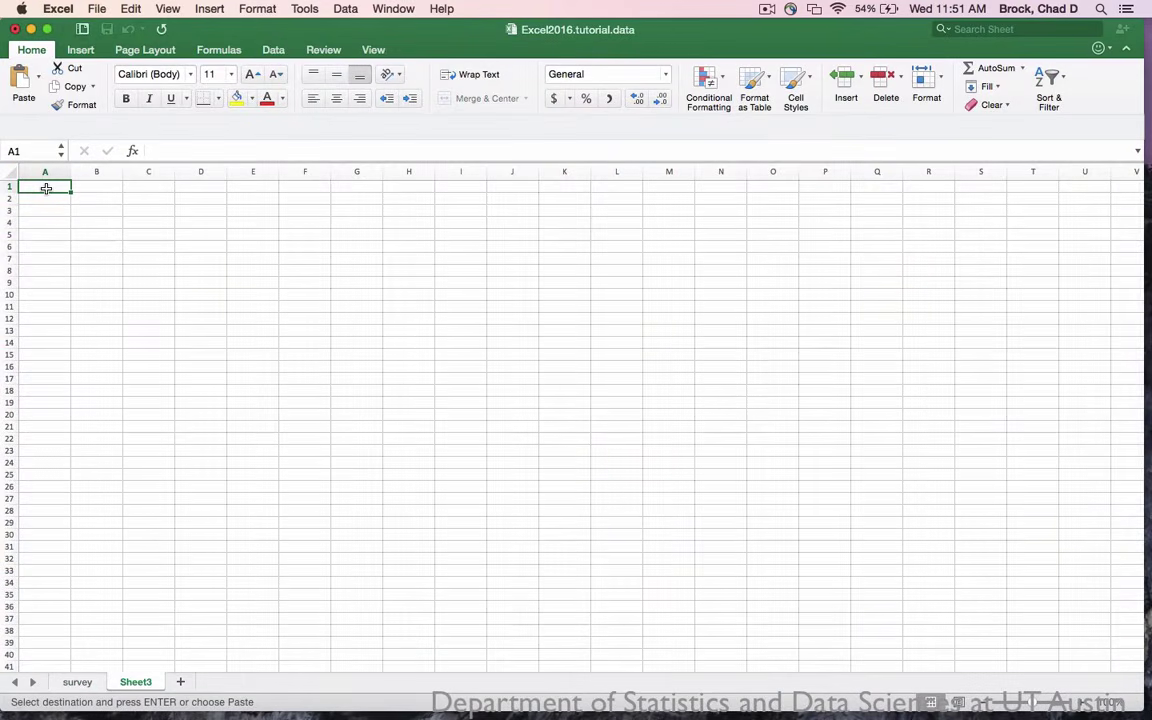
key(super+v)
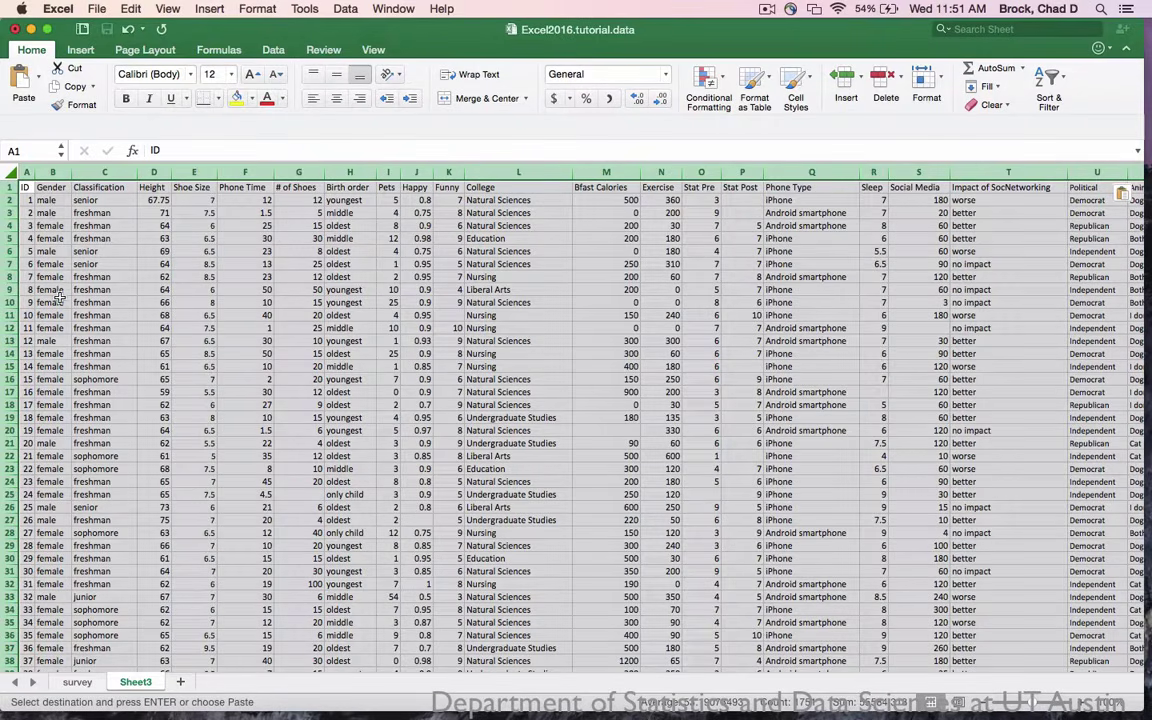
click(95, 238)
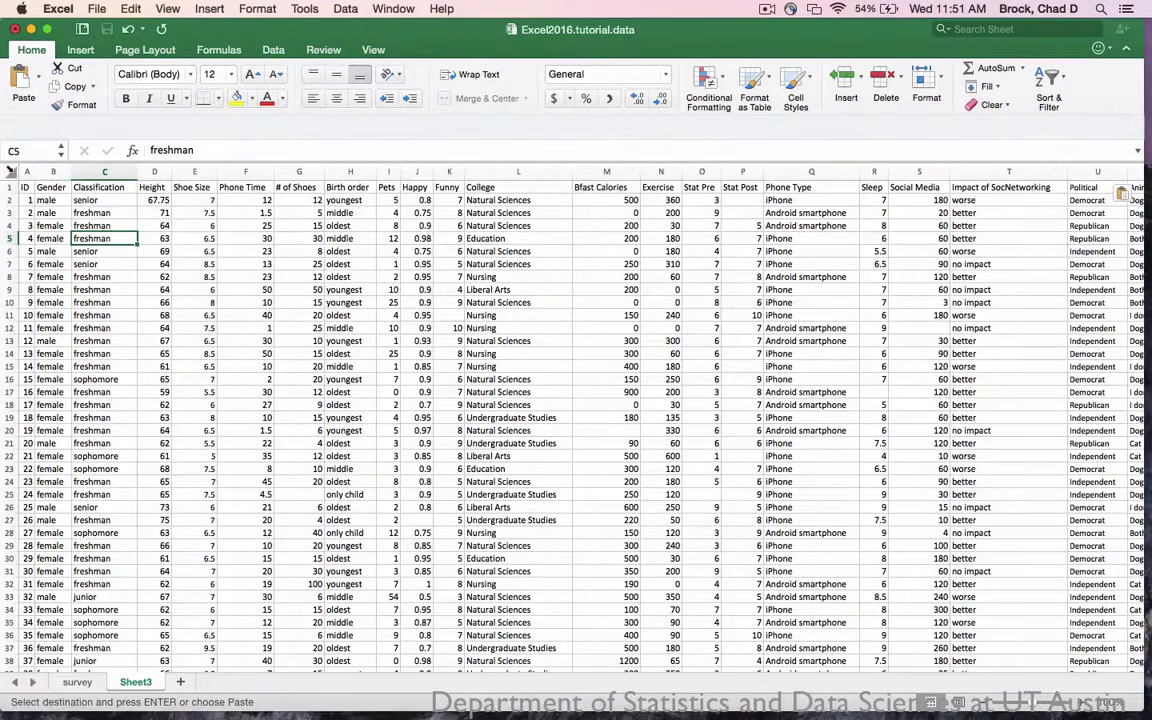
- Sort the whole copied dataset by the Gender column's values in A to Z order using a custom sort
click(10, 172)
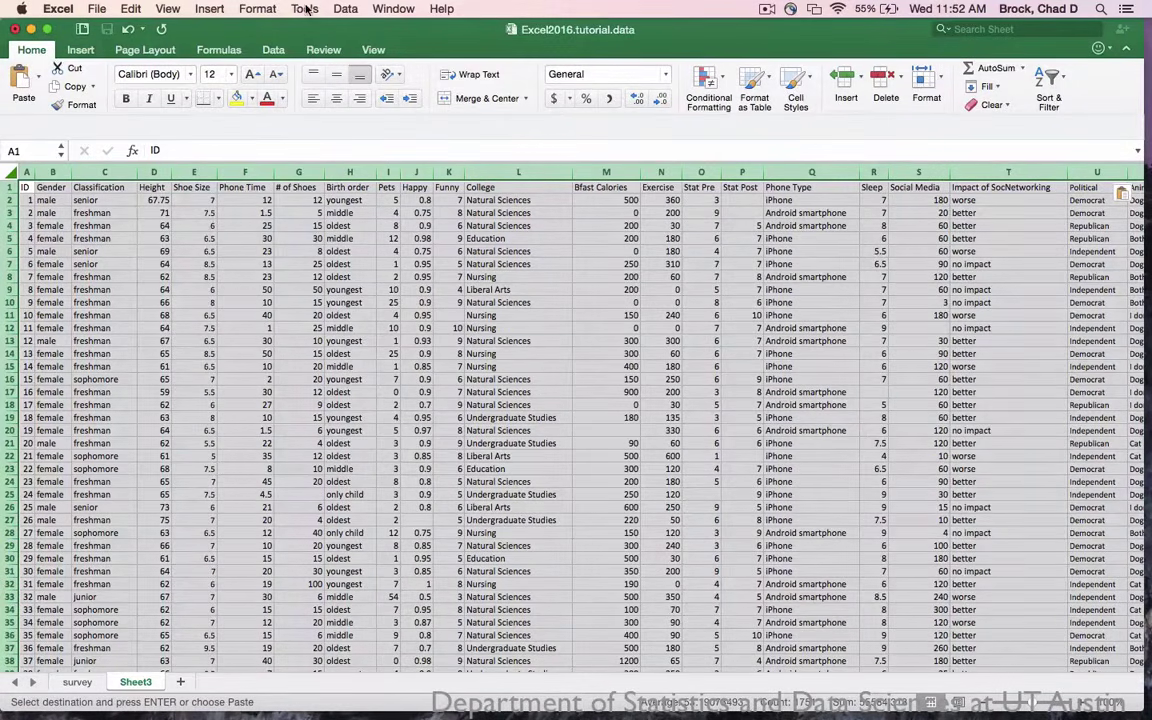
click(346, 9)
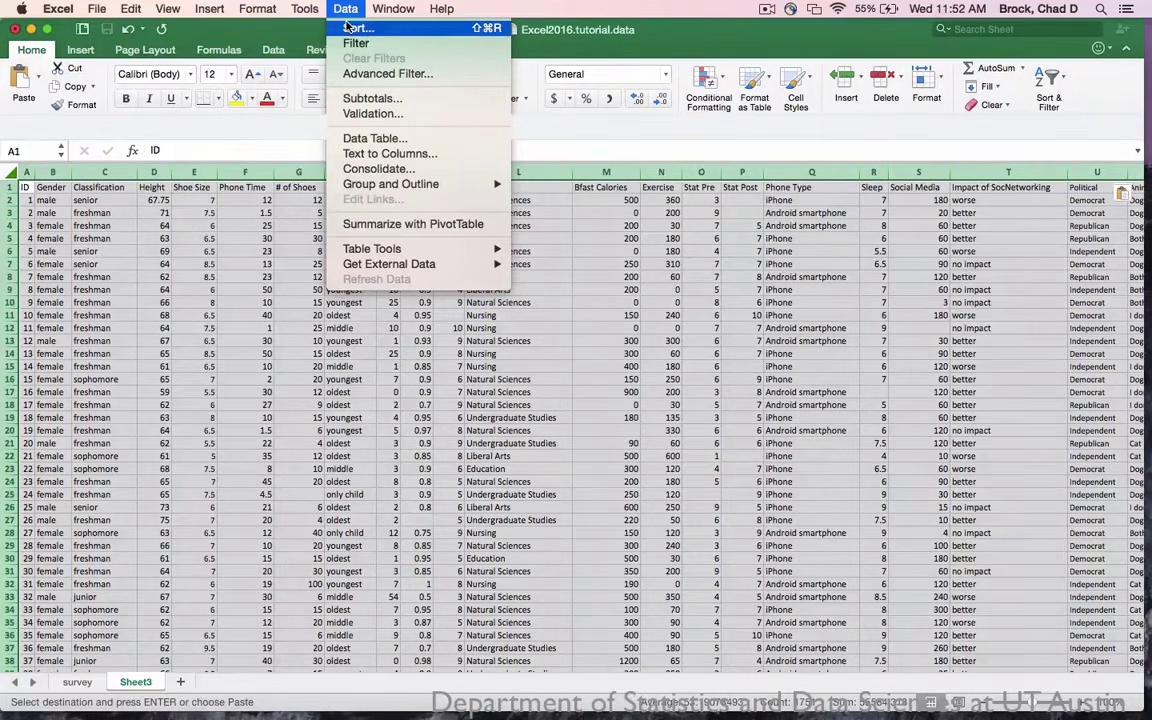
click(346, 9)
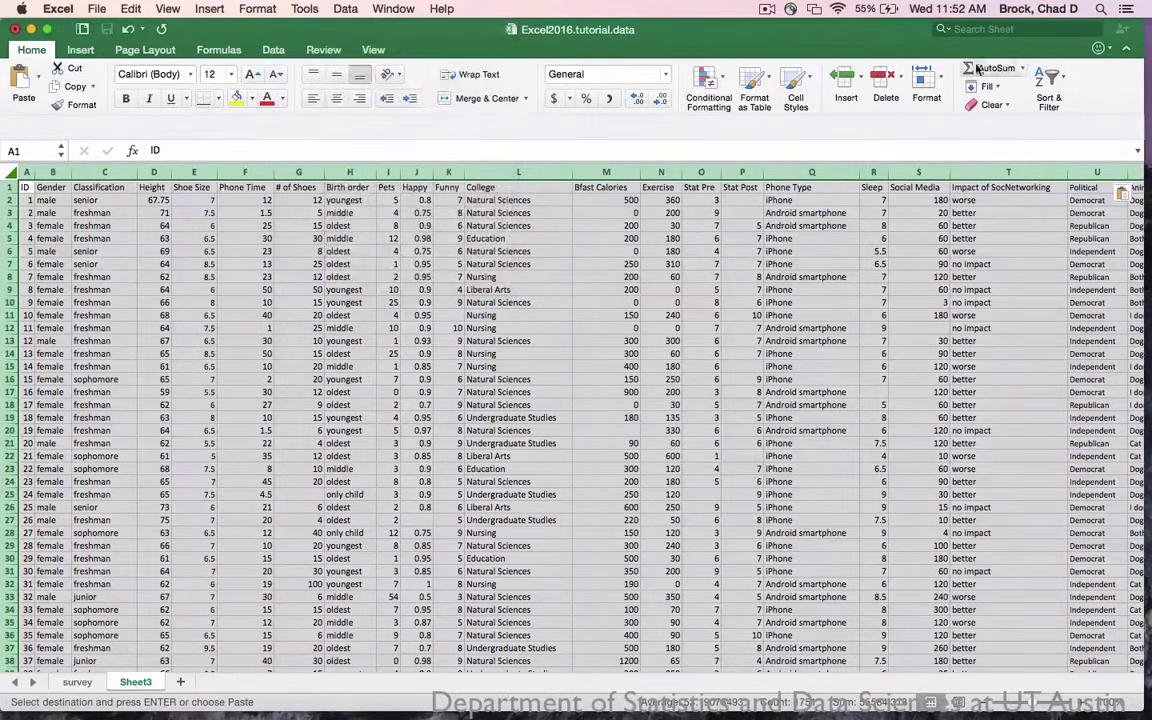
click(1063, 87)
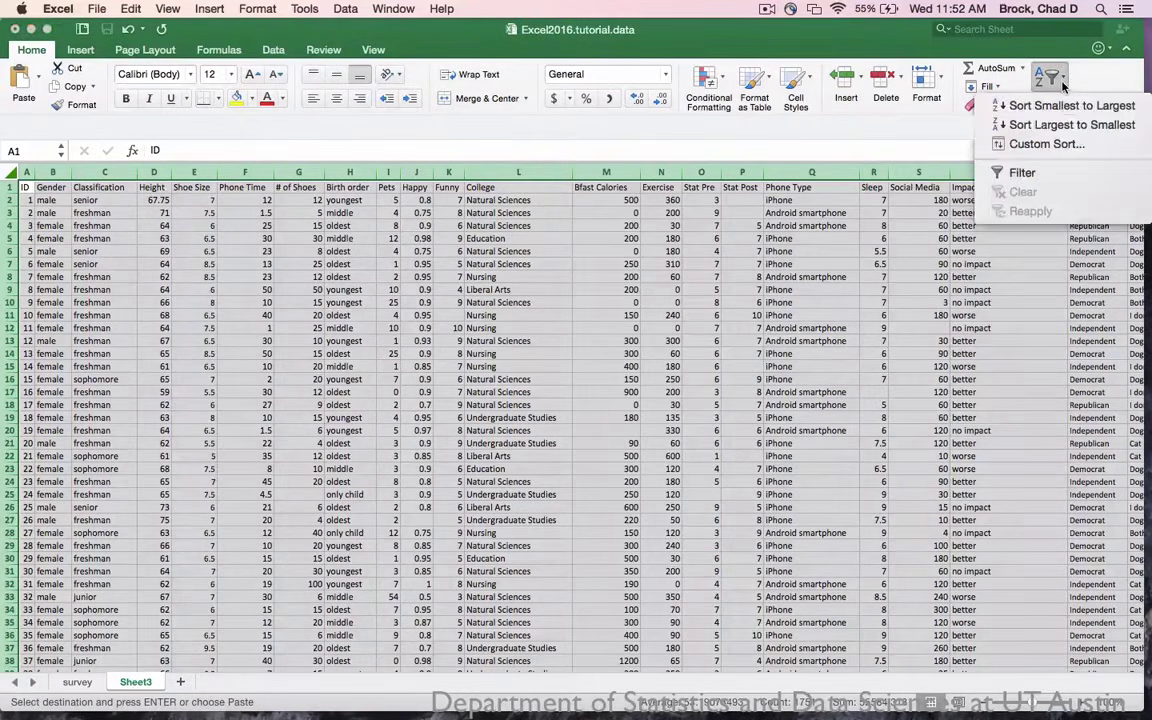
click(1047, 144)
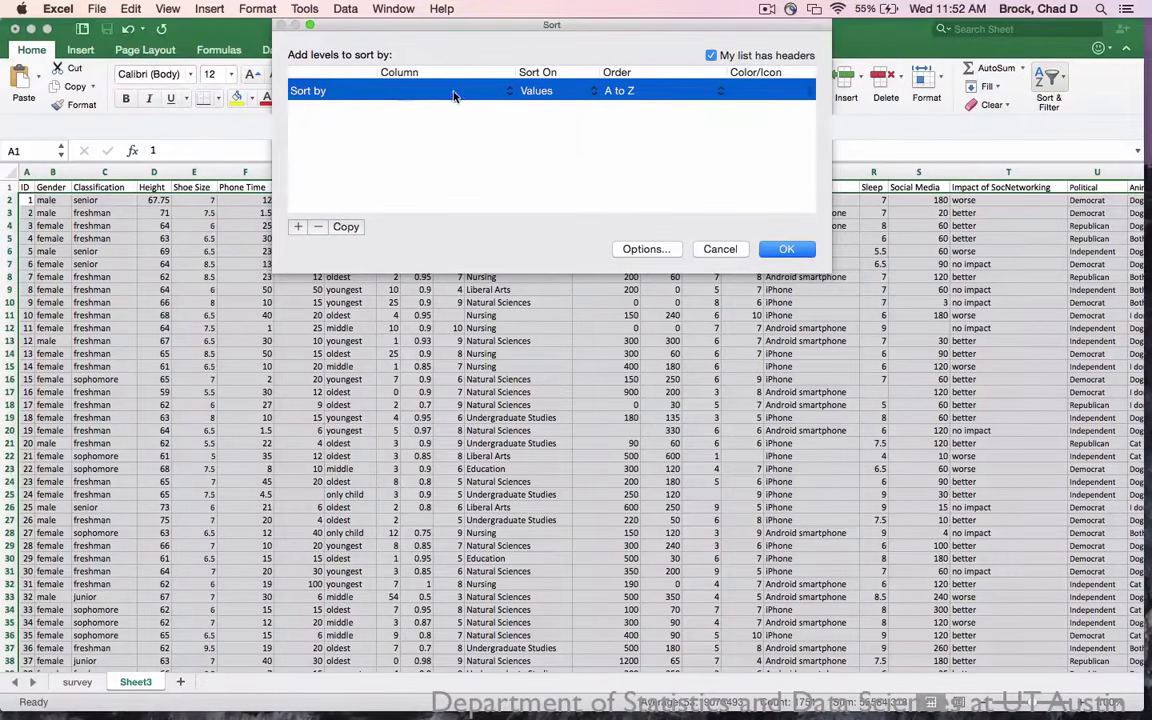
click(500, 93)
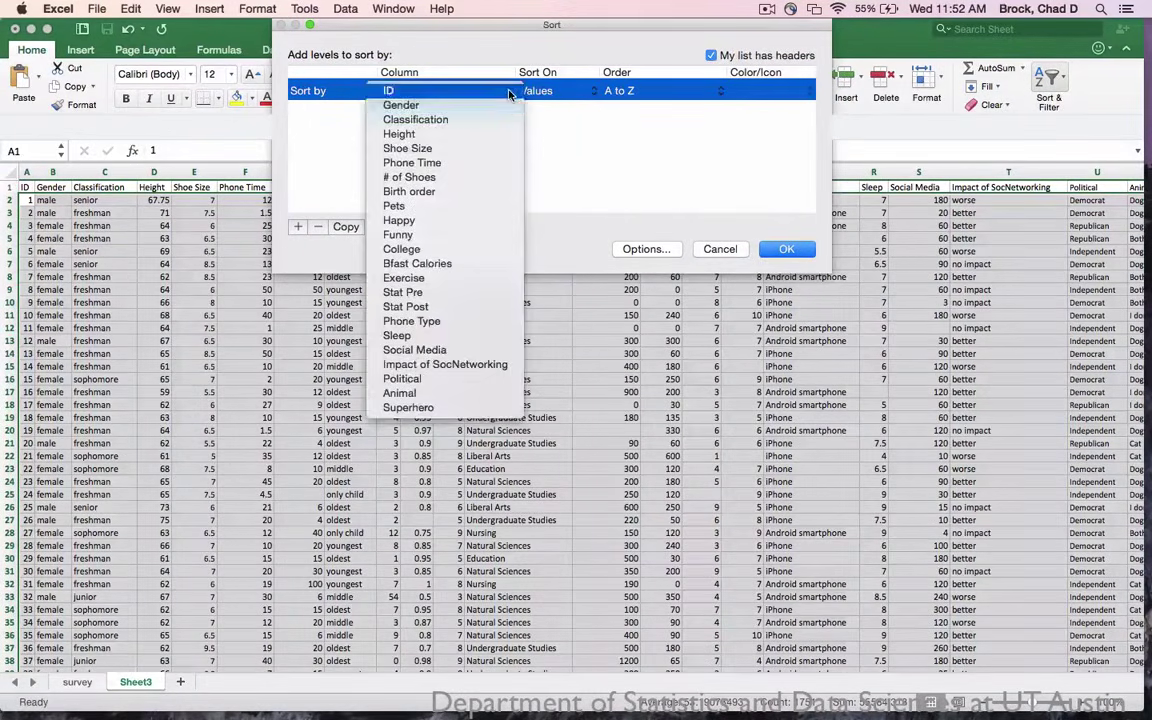
click(503, 105)
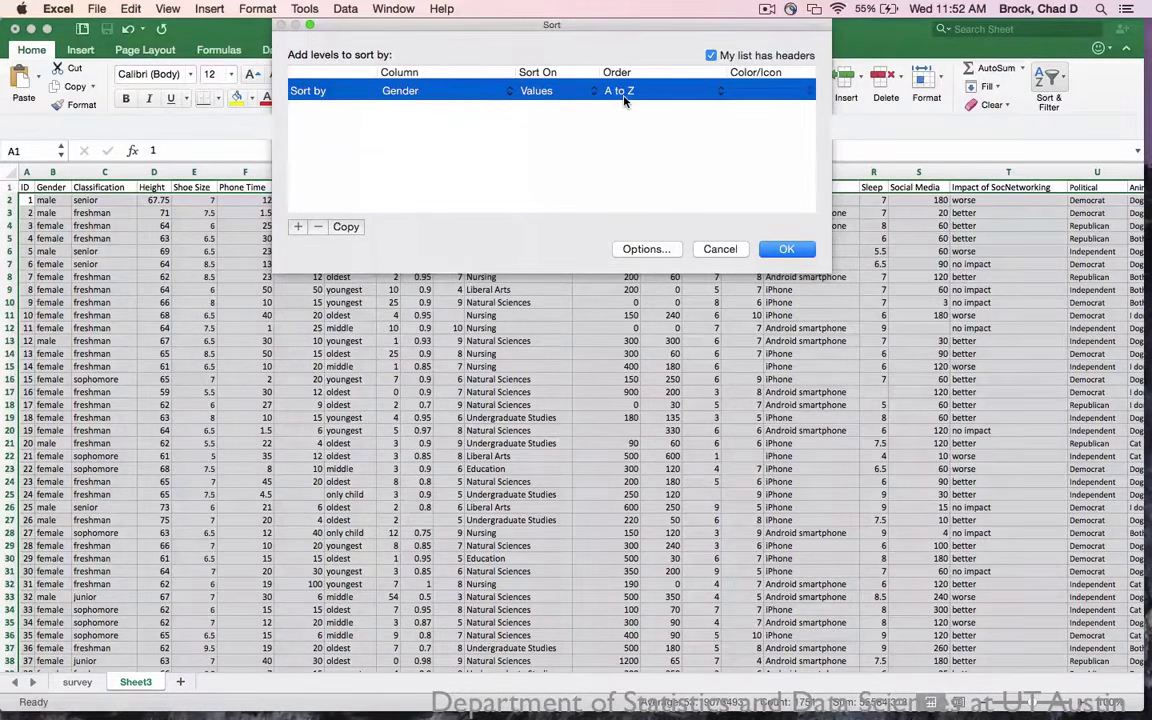
click(705, 97)
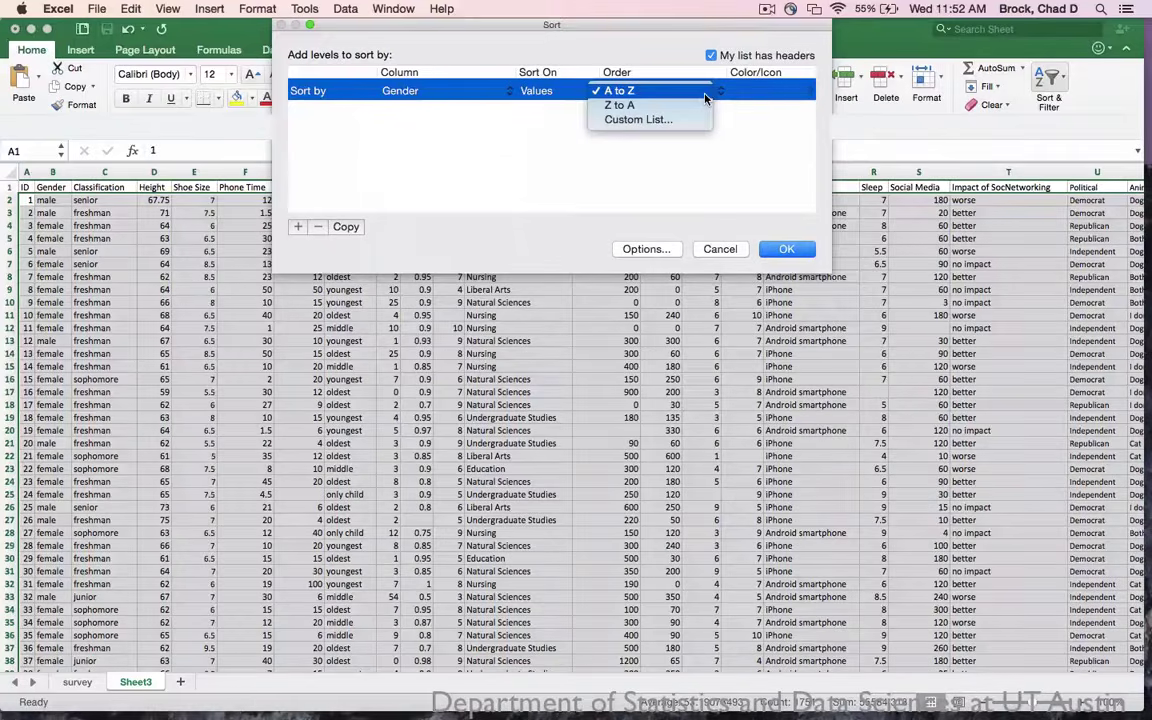
click(754, 131)
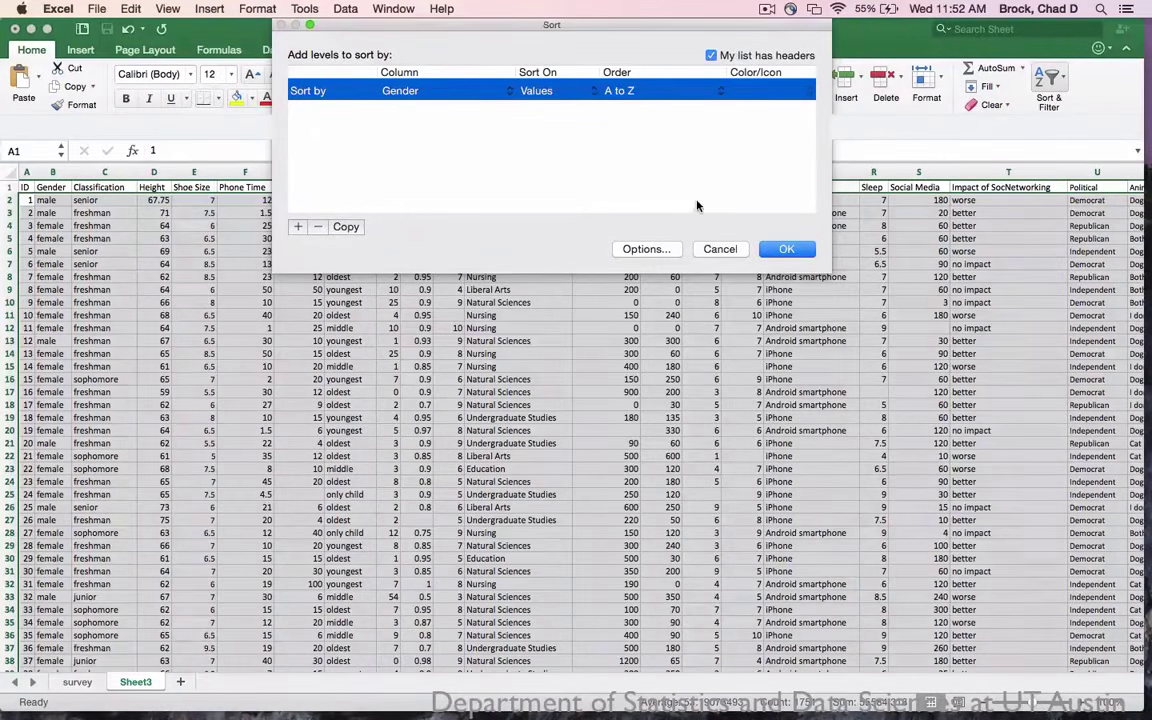
click(789, 248)
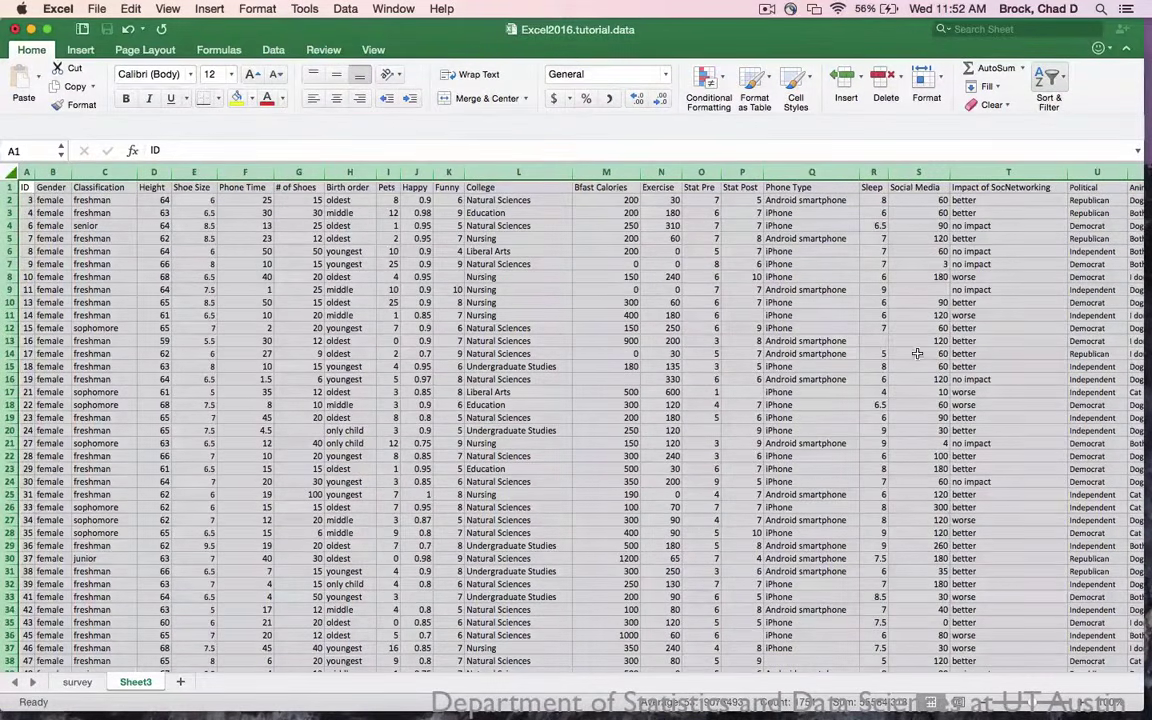
mouse_move(1143, 185)
mouse_down()
mouse_move(1143, 281)
mouse_move(1143, 185)
mouse_up()
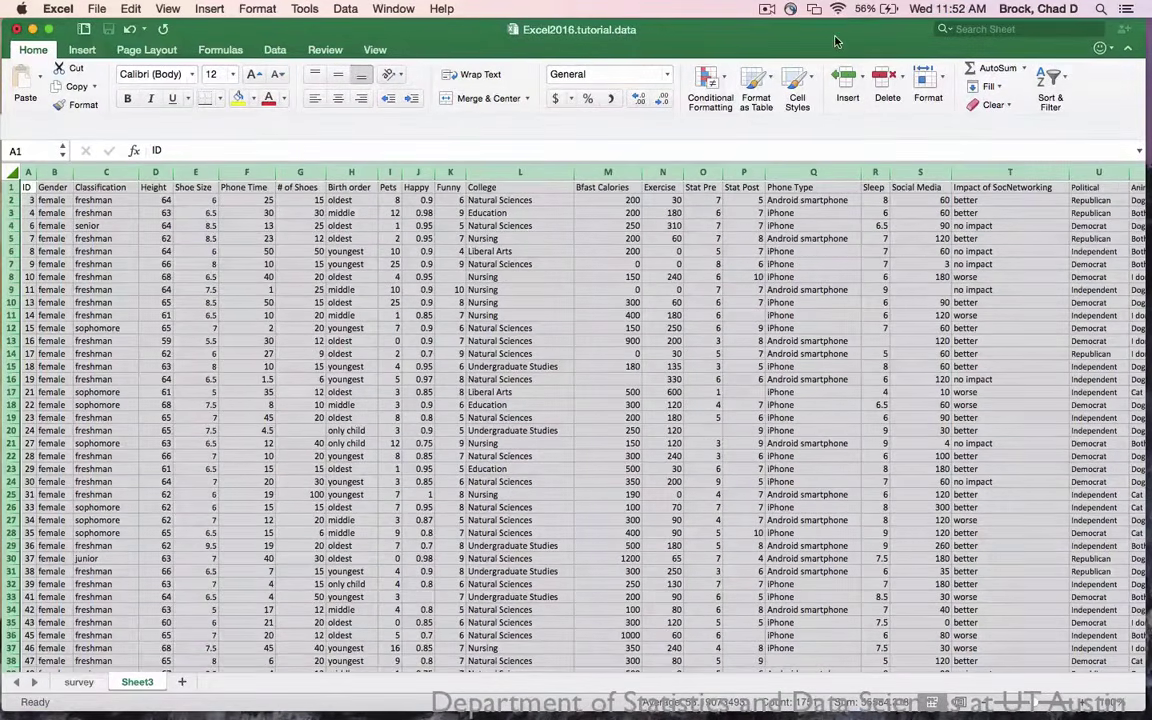
- Add a second sort level on Phone Time, smallest to largest, below Gender and apply the sort
click(340, 9)
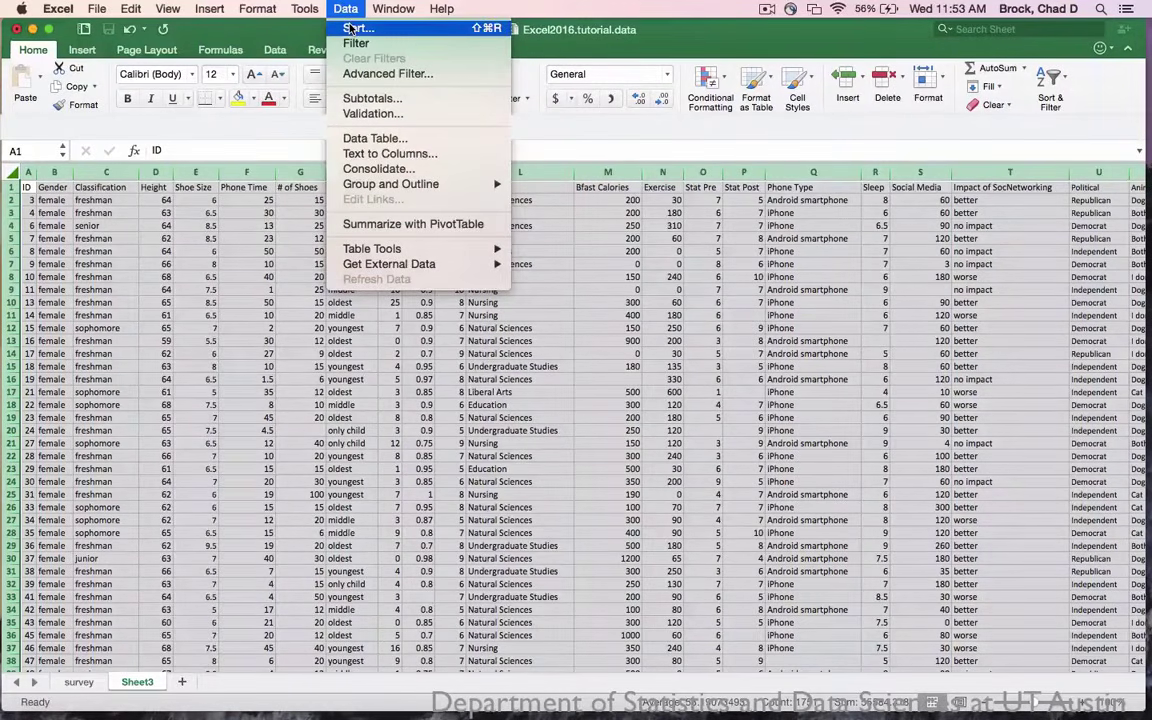
click(352, 30)
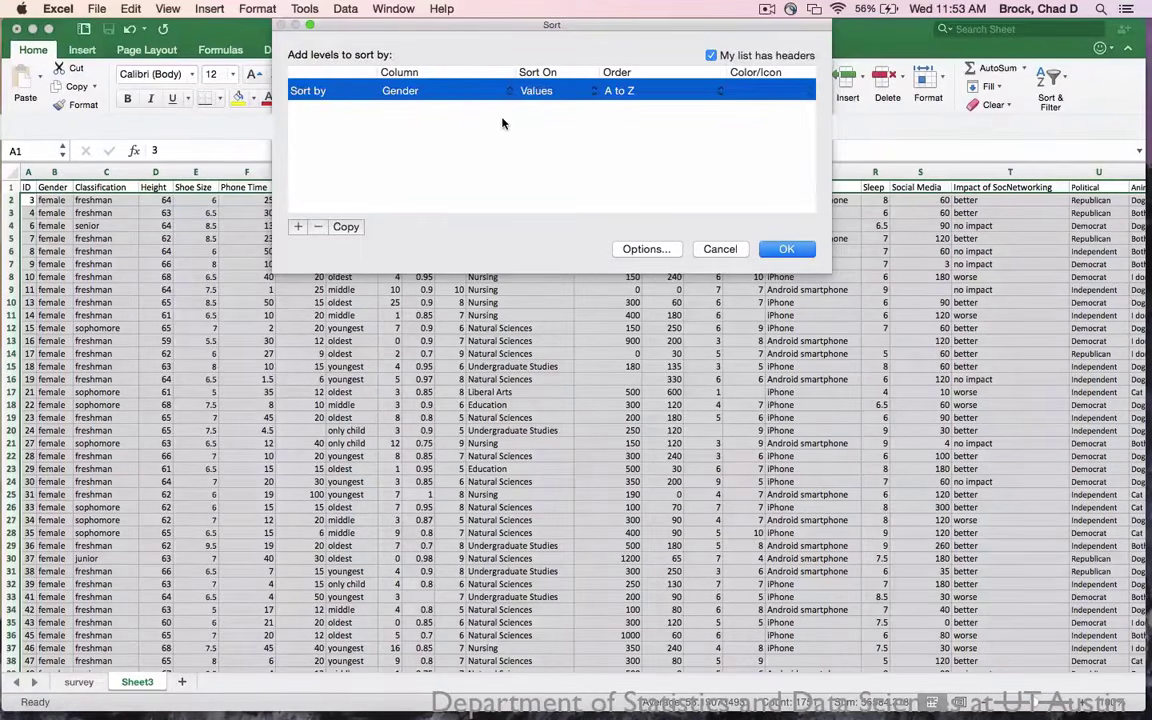
click(346, 8)
click(344, 9)
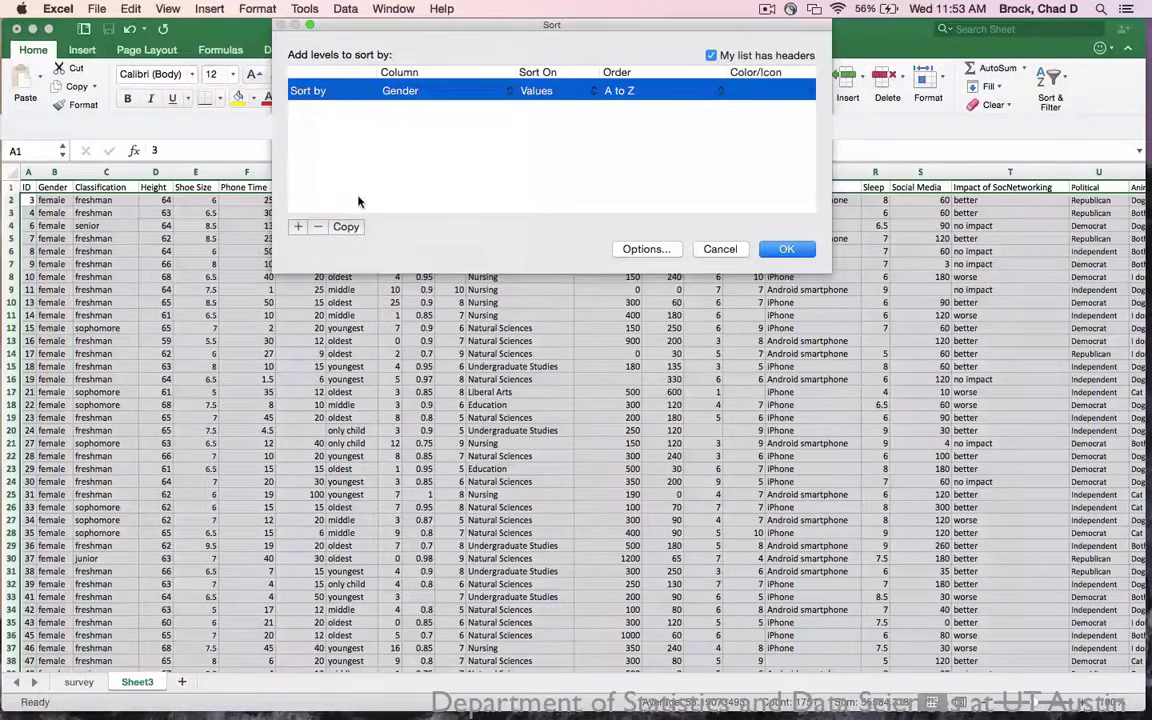
click(297, 228)
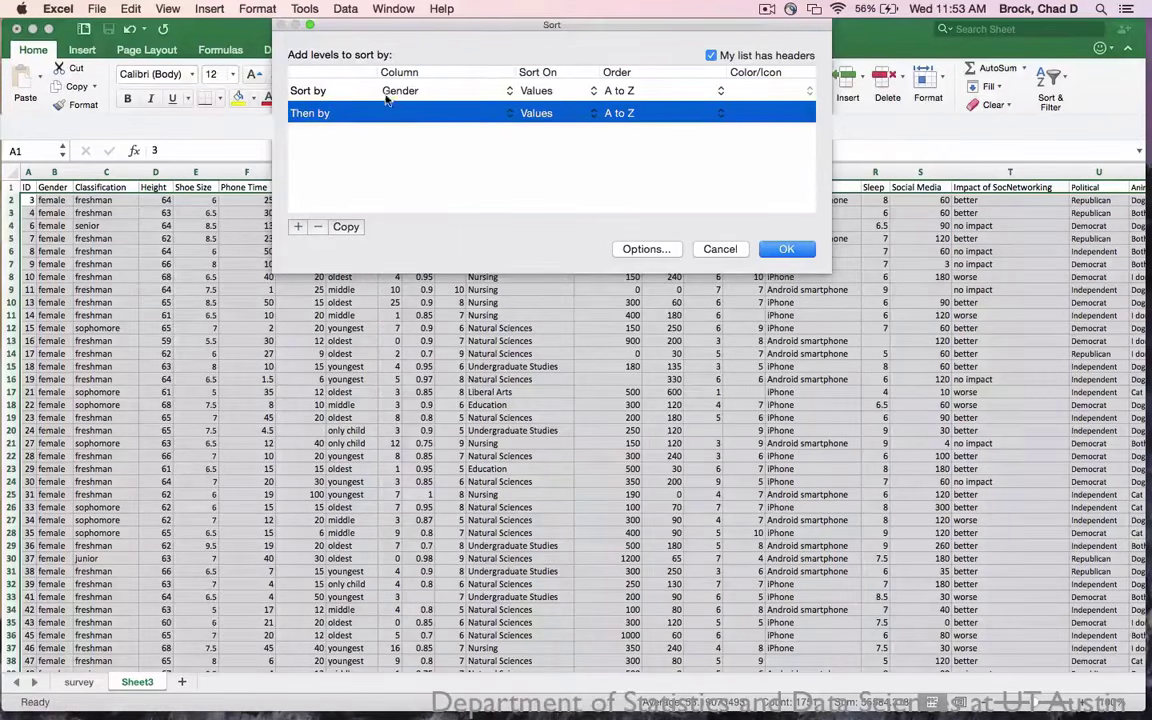
click(503, 116)
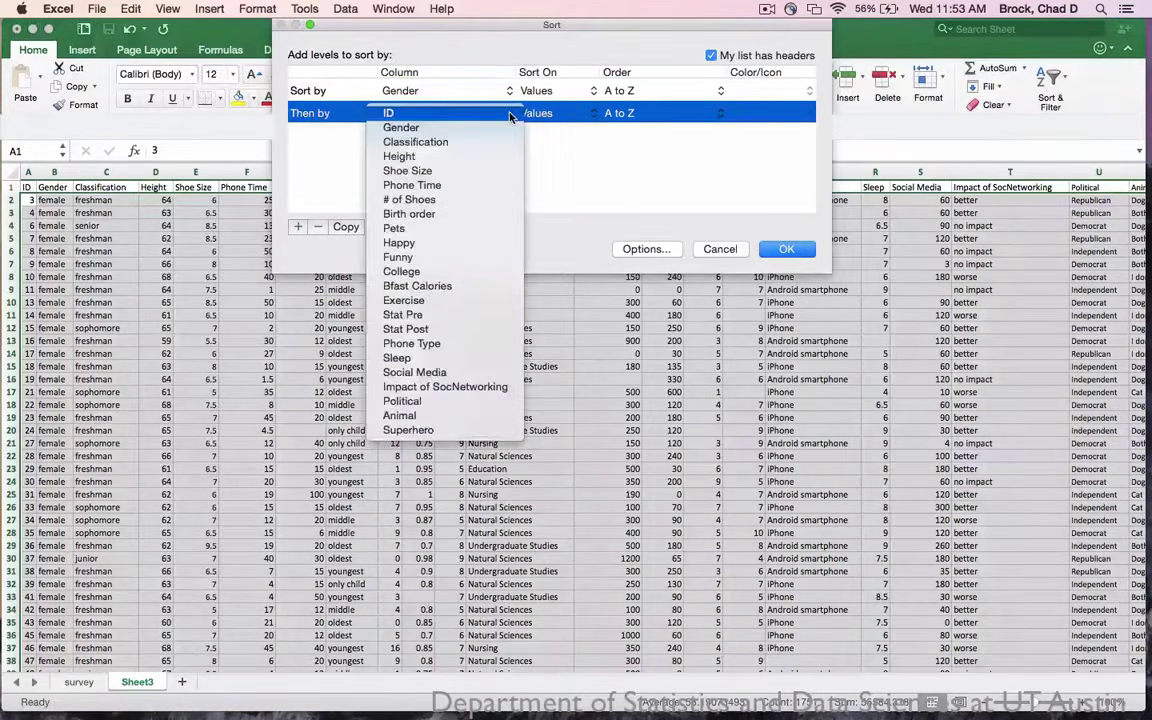
click(481, 185)
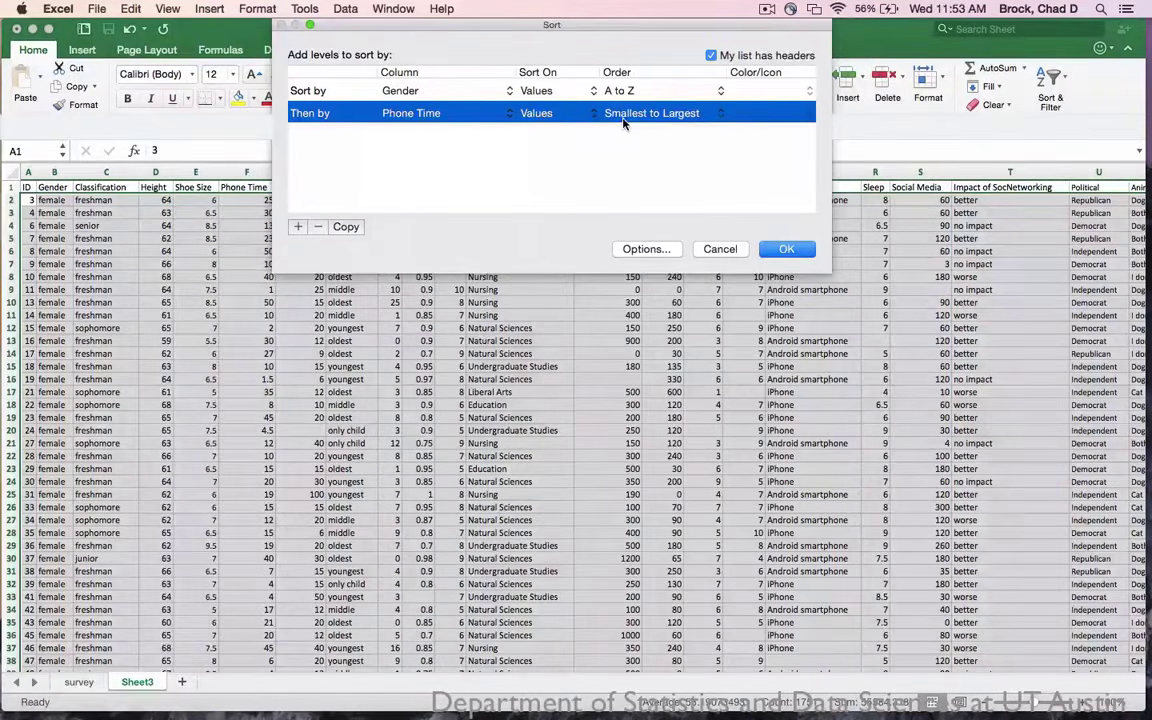
click(785, 251)
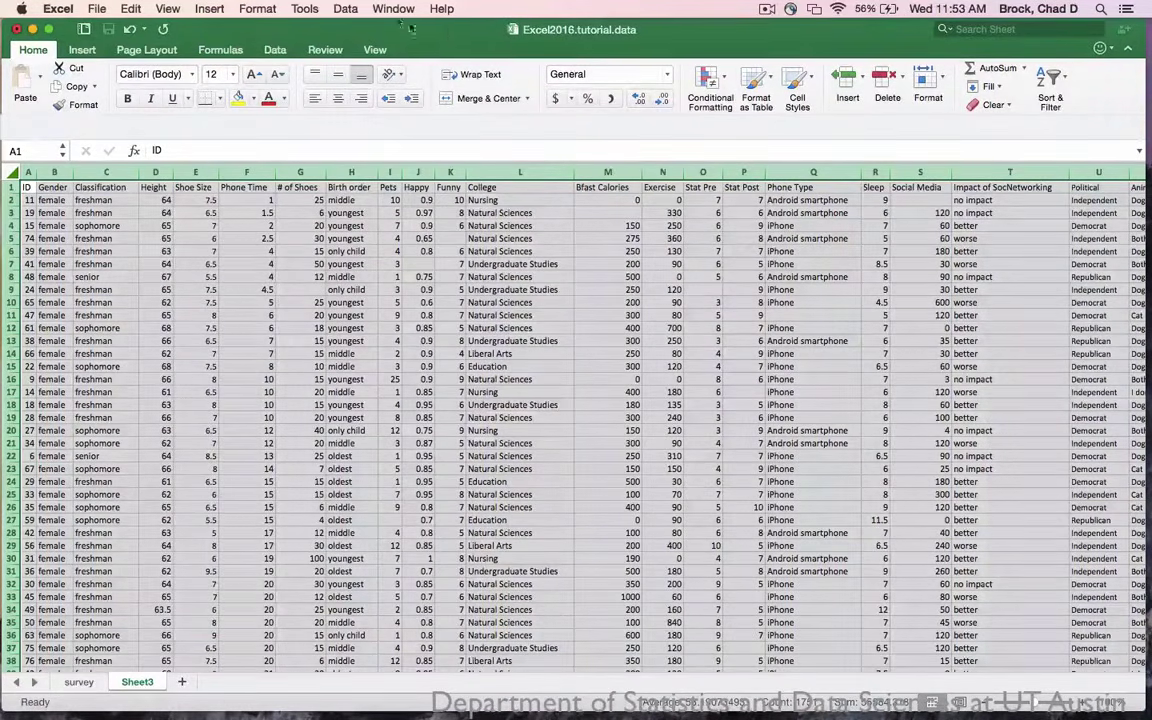
- Add a third sort level on Shoe Size values, smallest to largest, and apply the sort
click(345, 8)
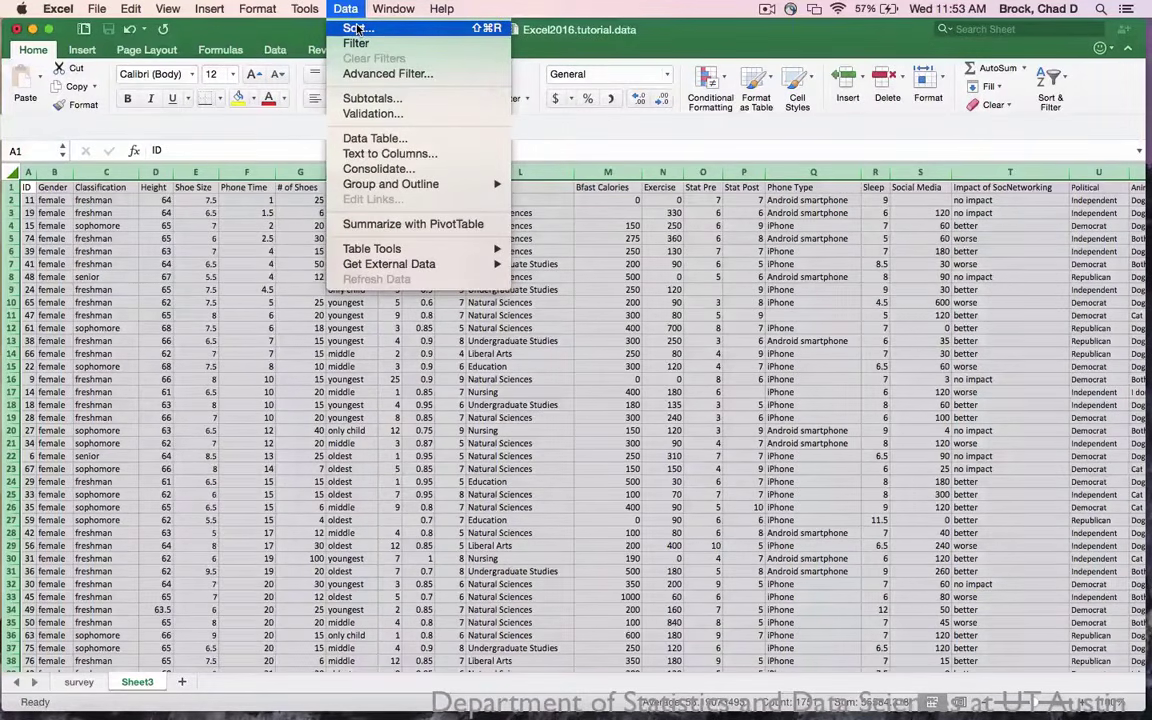
click(357, 28)
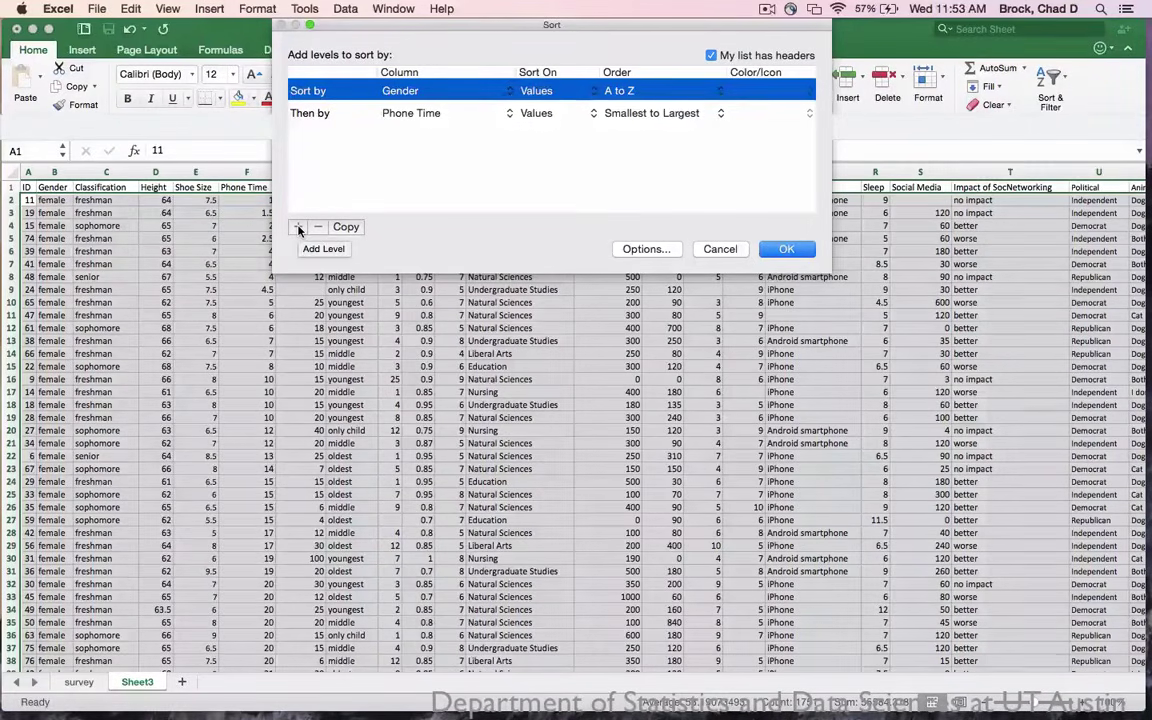
click(298, 229)
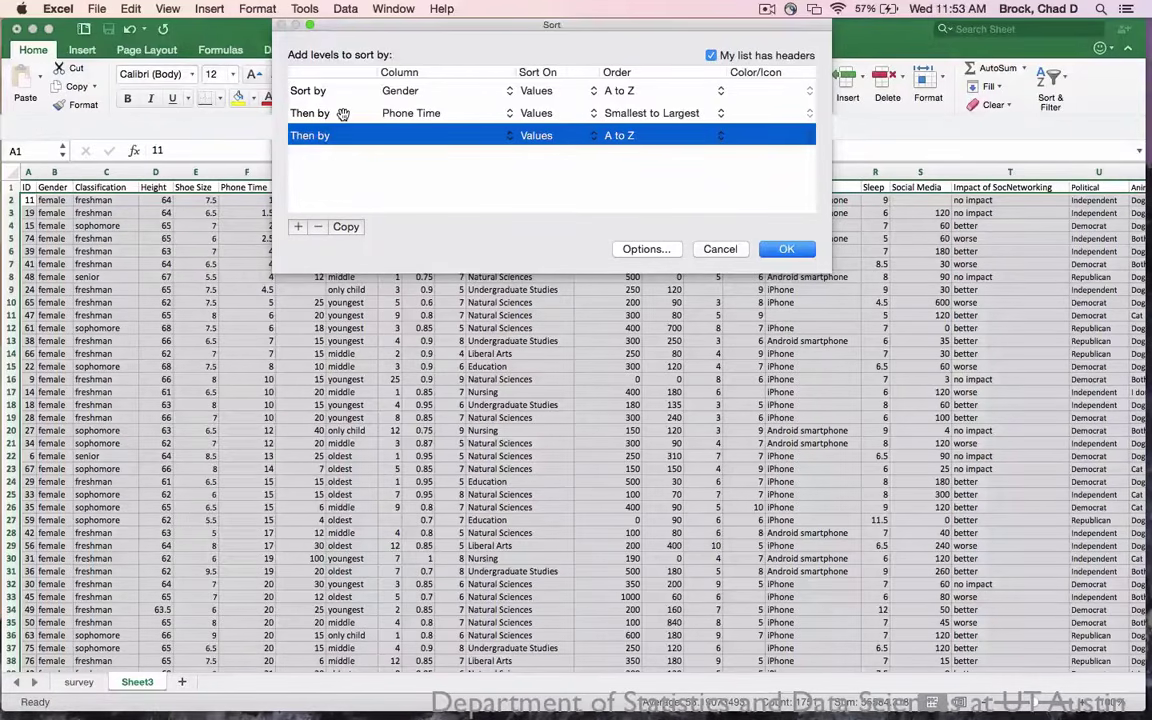
click(503, 138)
click(484, 202)
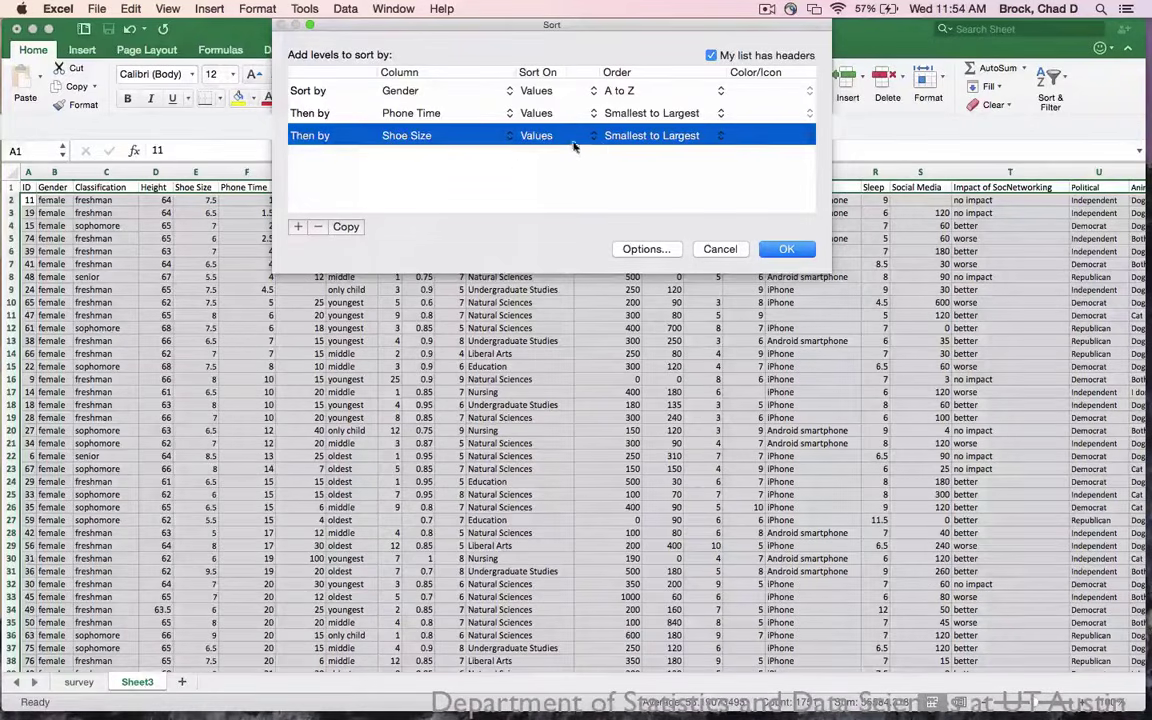
click(787, 250)
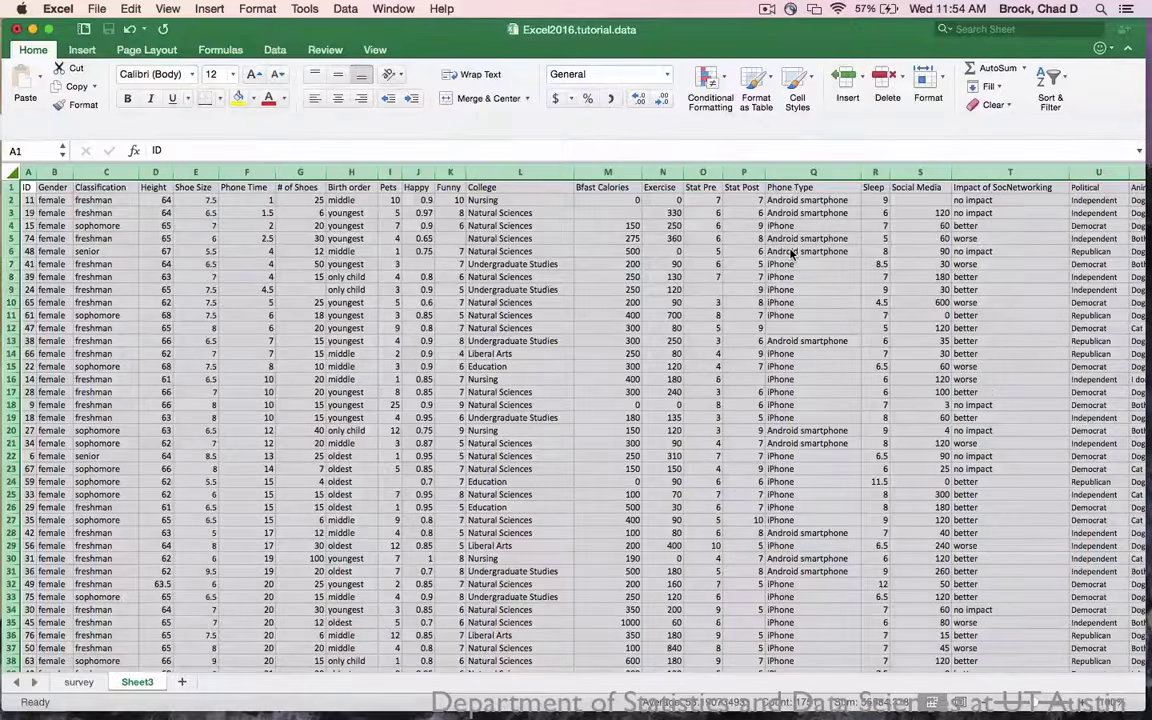